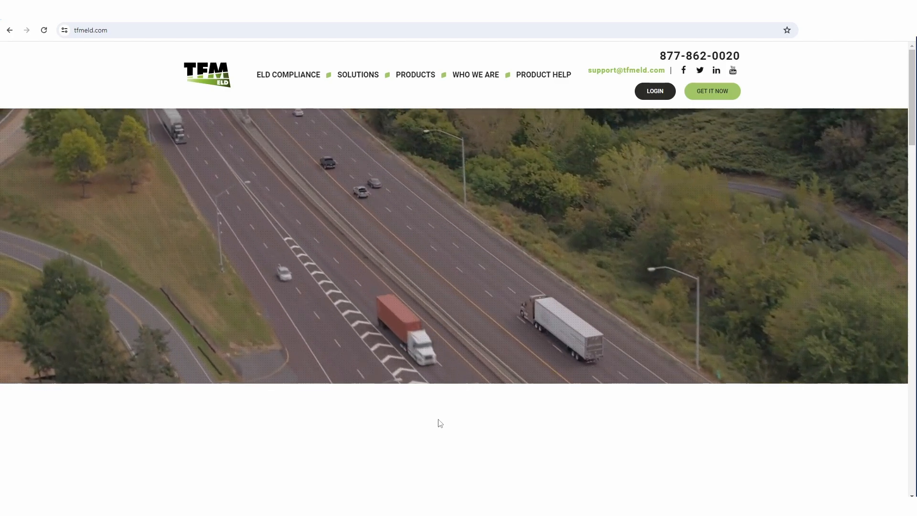
Start getting the ELD service from the TFM ELD site, then switch to Outlook and confirm the account's e-mail address from the junk-mail message
left_click(722, 96)
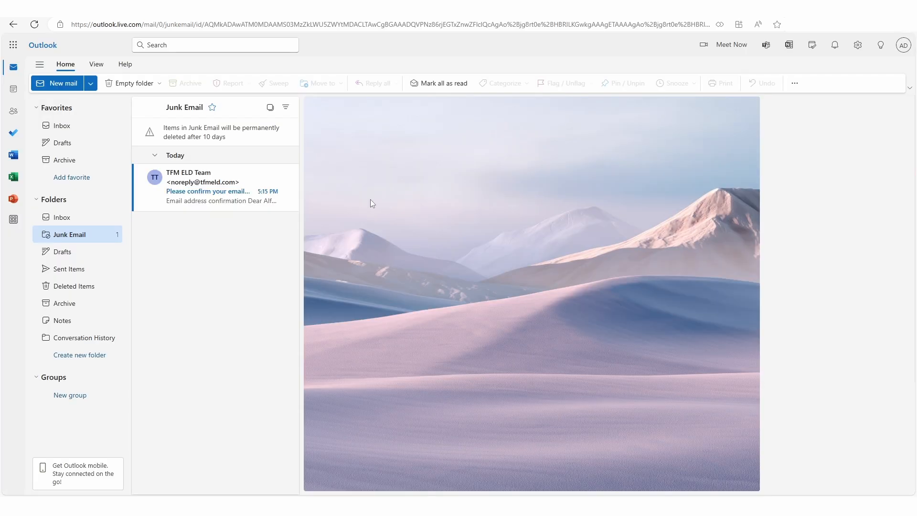
left_click(221, 200)
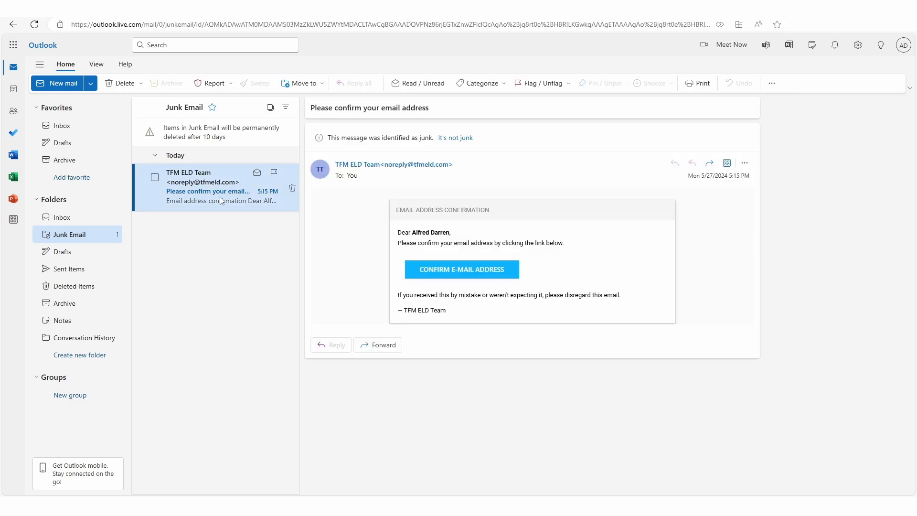
left_click(457, 269)
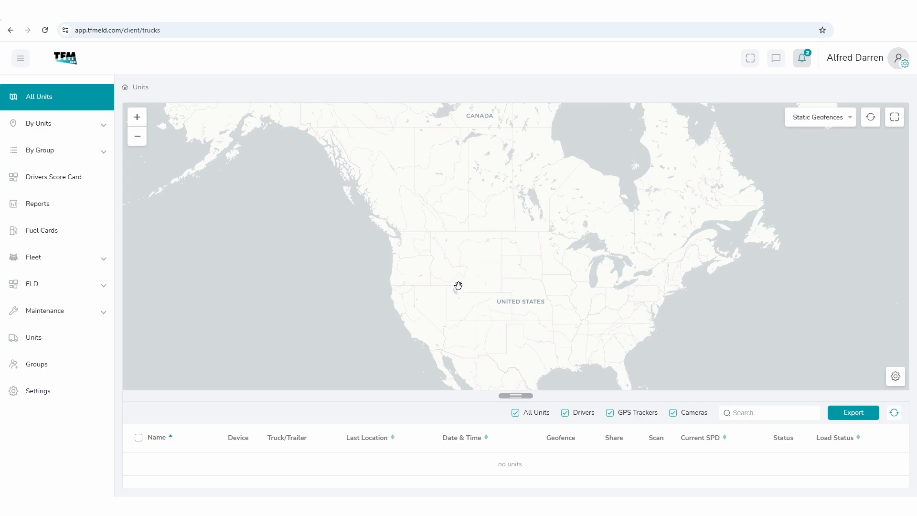
Add and save fleet vehicle 789, a diesel 2021 MAC GVW with its licence plate number, issuing state IL and plate expiration 7/10/2028
left_click(70, 263)
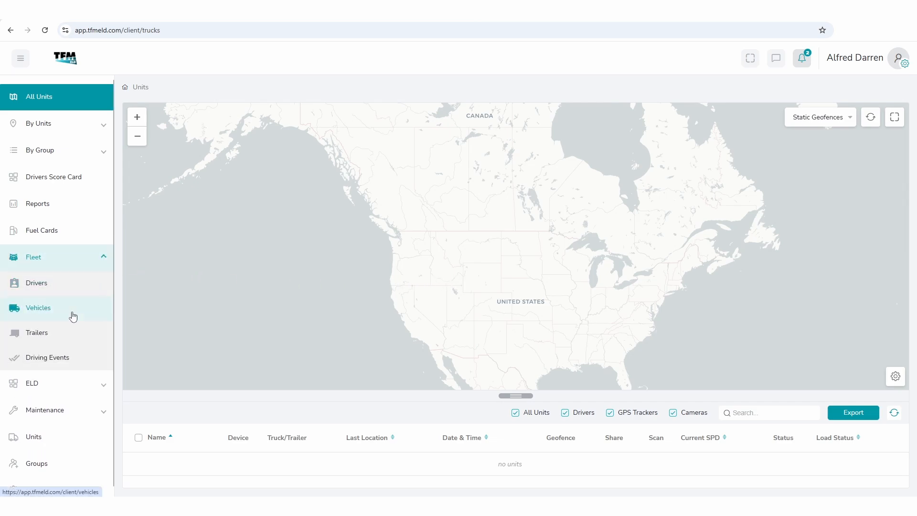
left_click(72, 314)
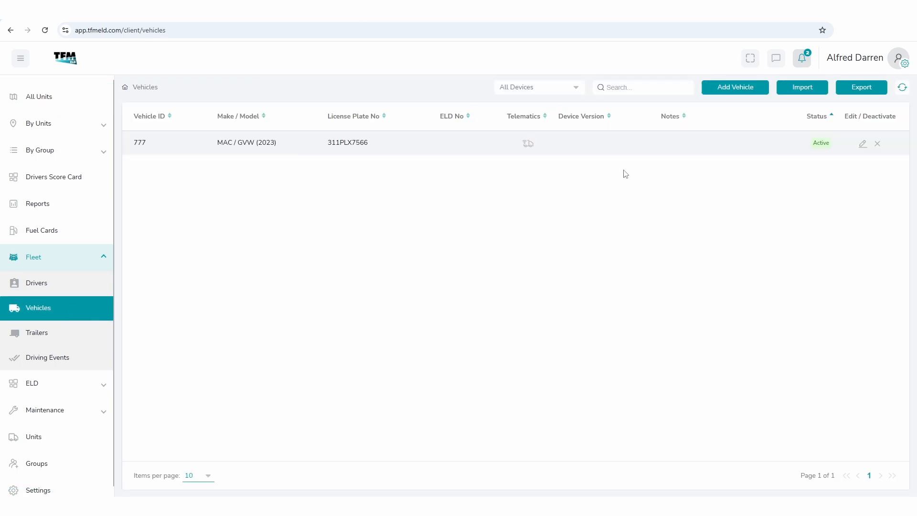
left_click(751, 90)
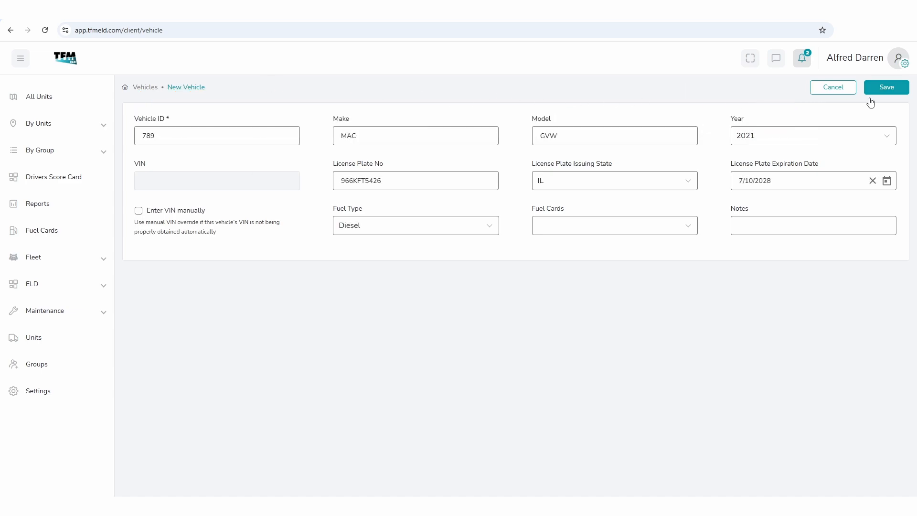
left_click(889, 93)
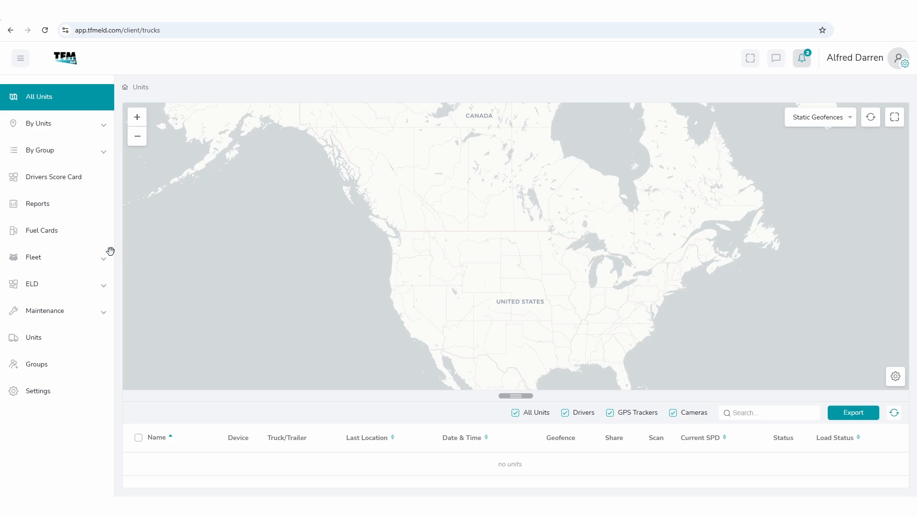
Create an ELD driver with personal, contact and licence details, username and password, licence state IL, Central Standard Time and vehicle 789
left_click(78, 264)
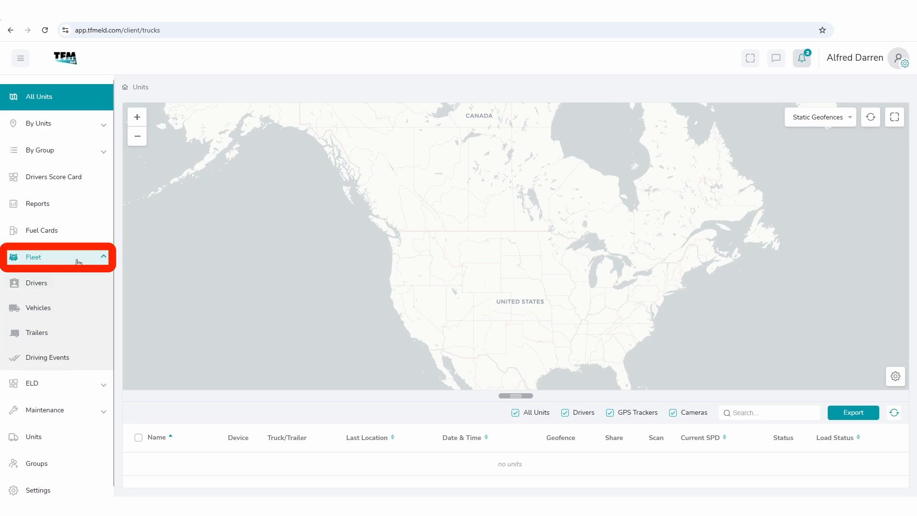
left_click(74, 286)
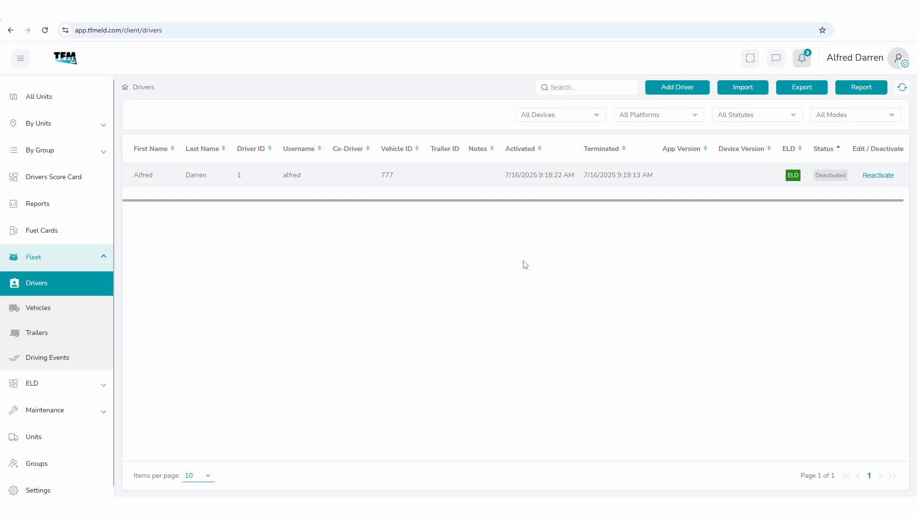
left_click(687, 91)
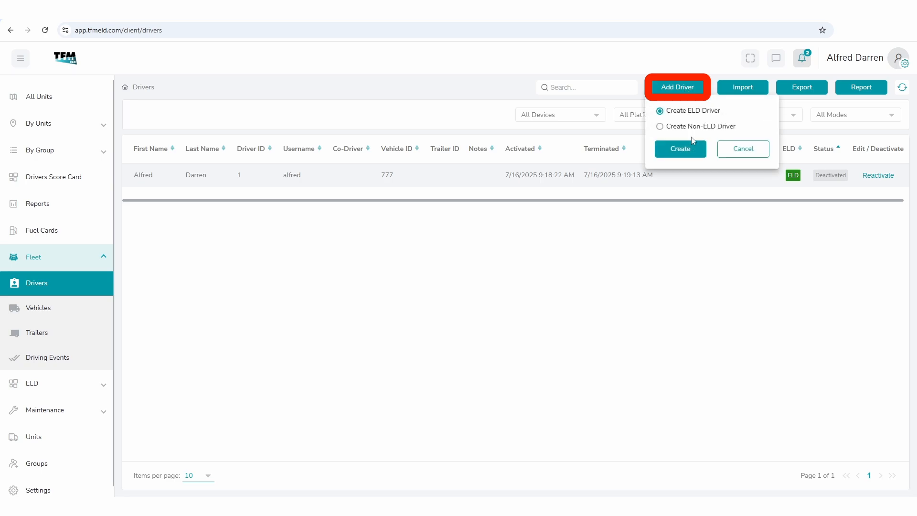
left_click(691, 153)
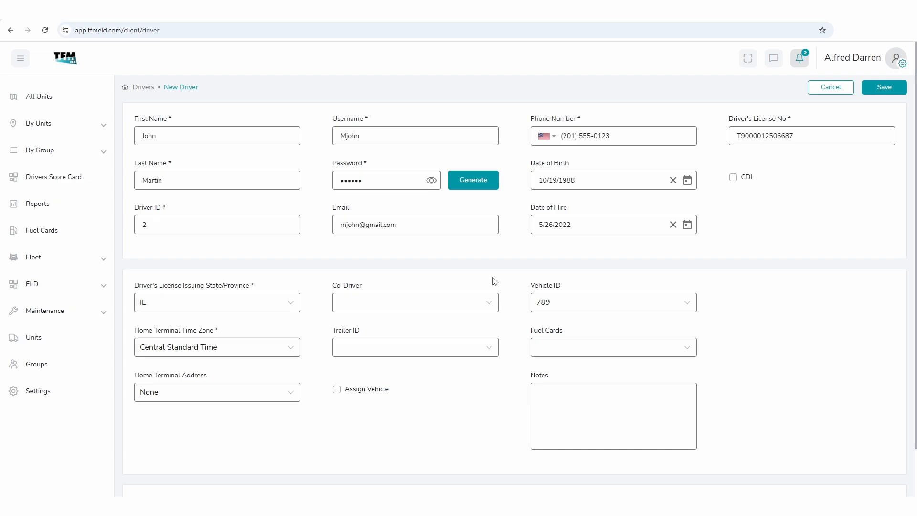
Allow personal conveyance for the new driver and save the driver record
scroll(494, 281, "down", 1)
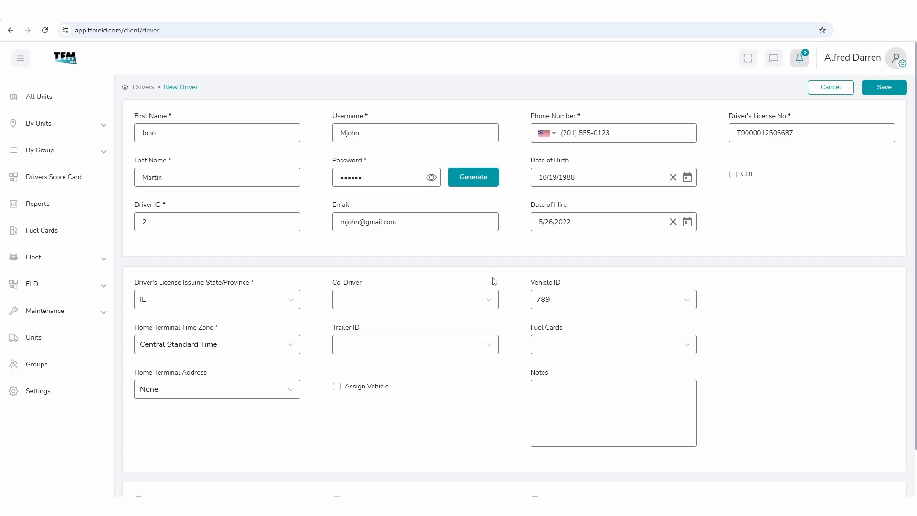
scroll(495, 281, "down", 1)
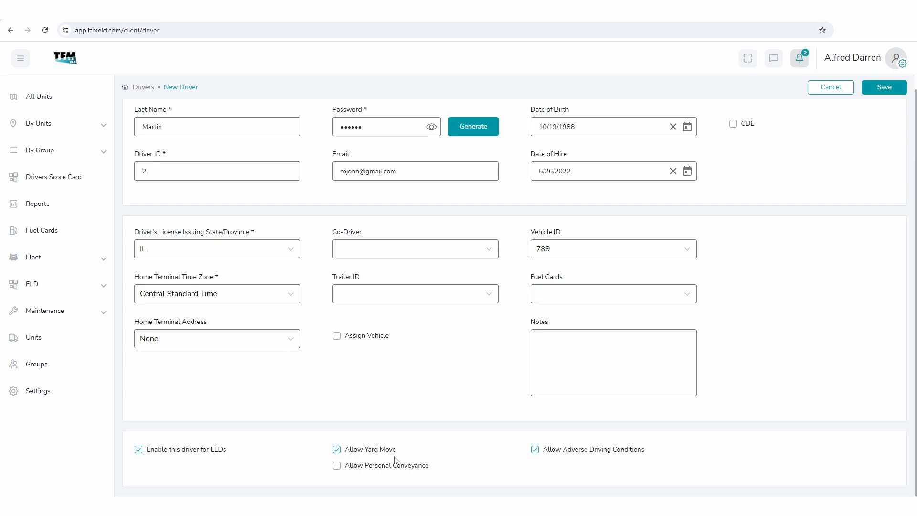
left_click(408, 468)
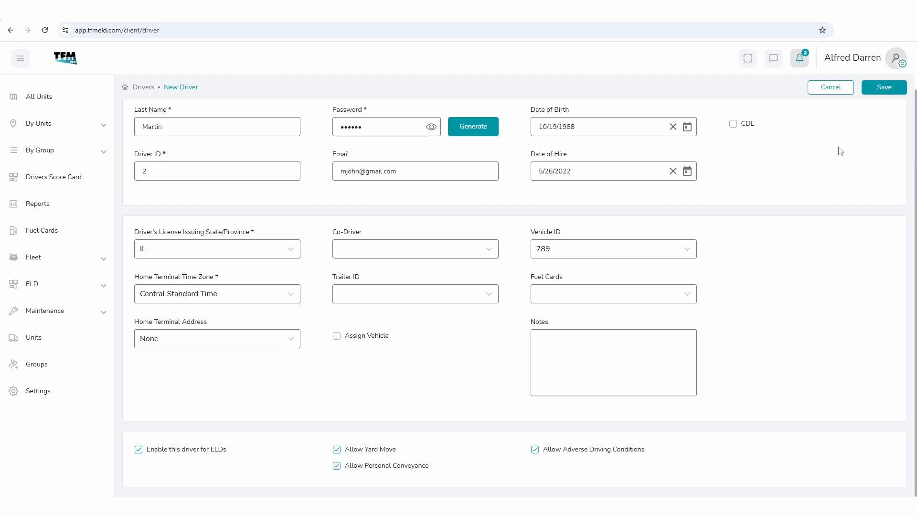
left_click(886, 89)
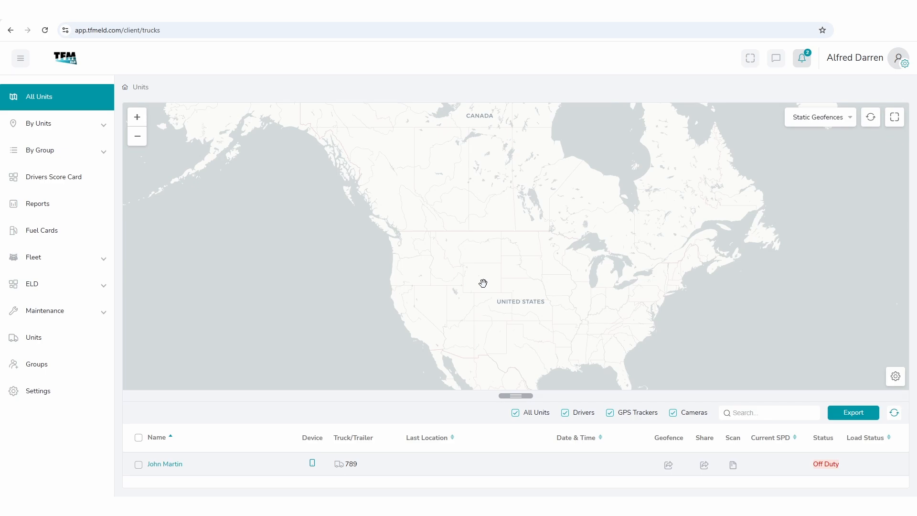
Create a geofence for the unit using vehicle 789, with the order number, contact's e-mail, location Illinois, USA and a 10-mile radius
left_click(84, 126)
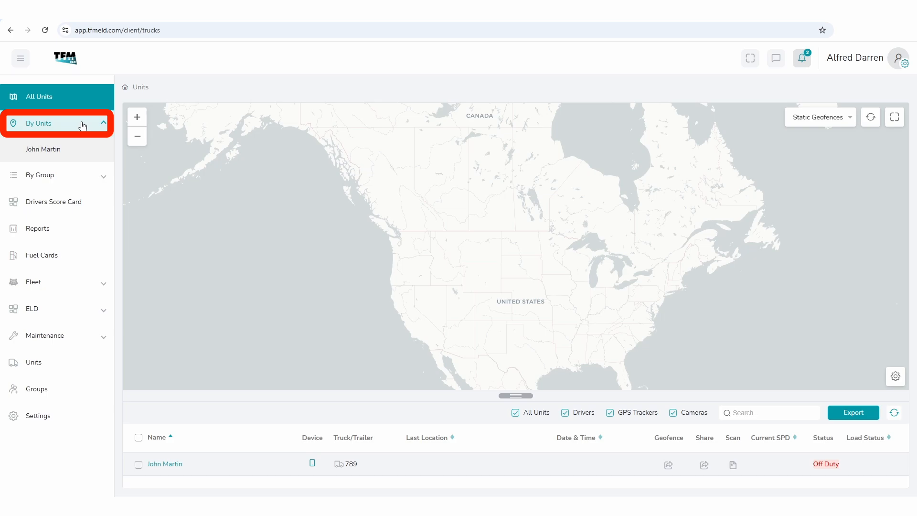
left_click(75, 154)
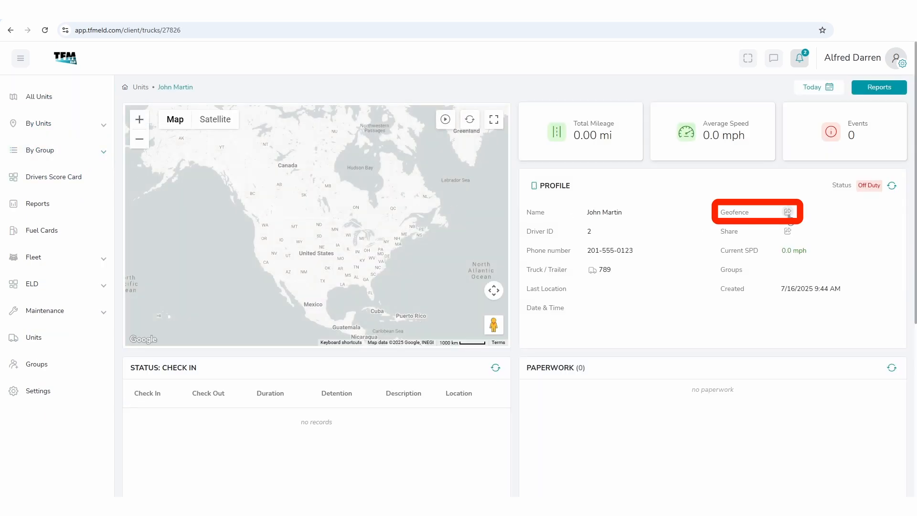
left_click(788, 212)
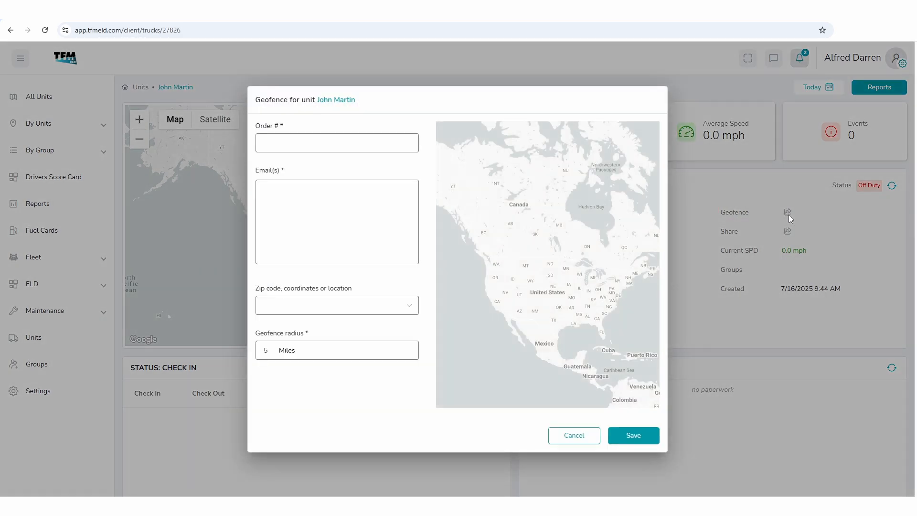
left_click(300, 142)
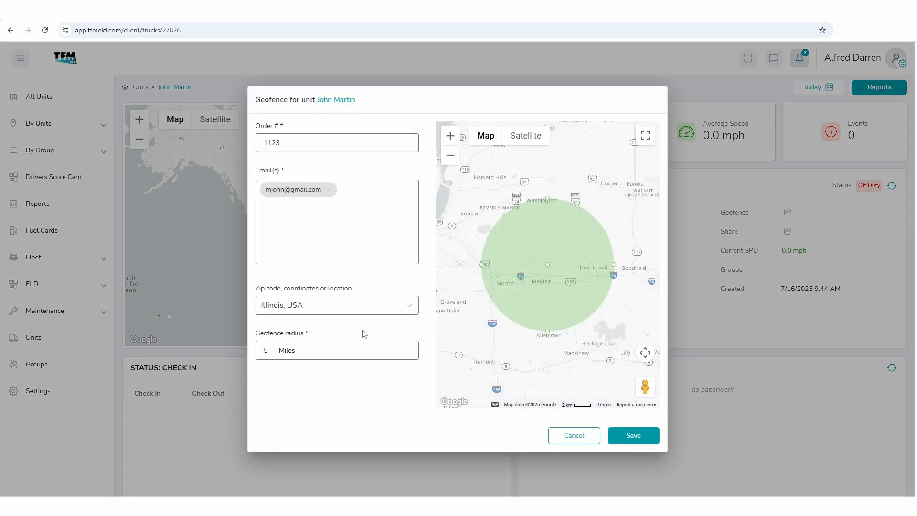
left_click(301, 349)
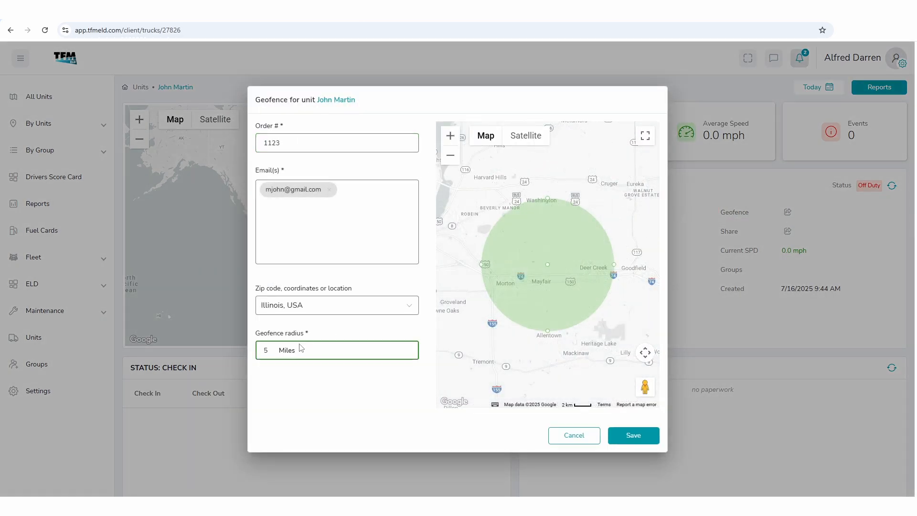
key("BackSpace")
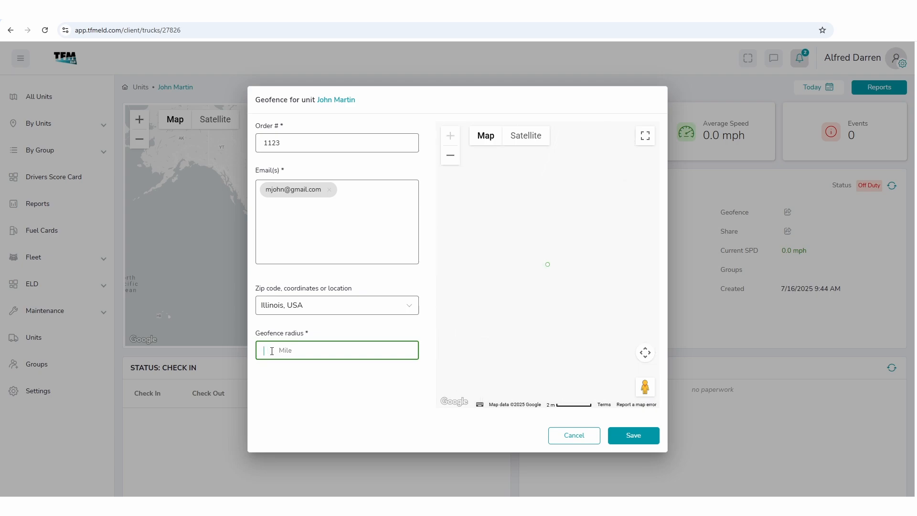
type("10")
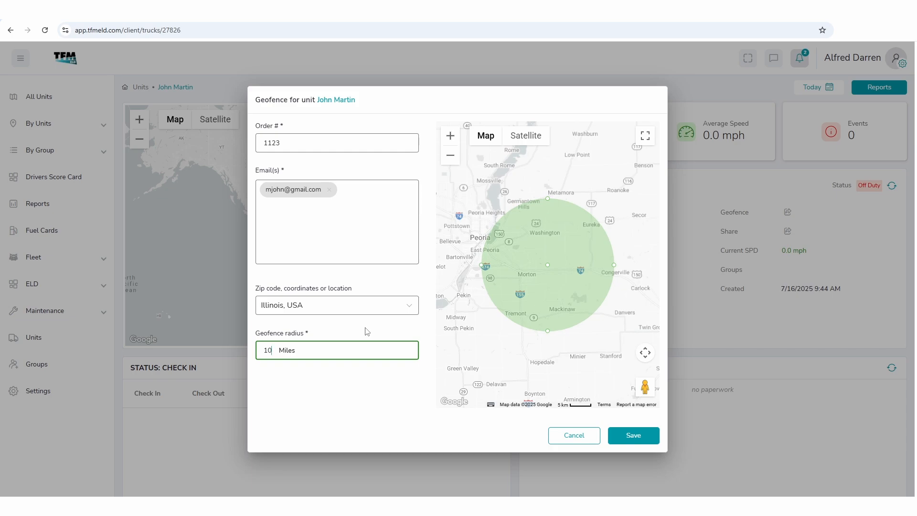
left_click(634, 437)
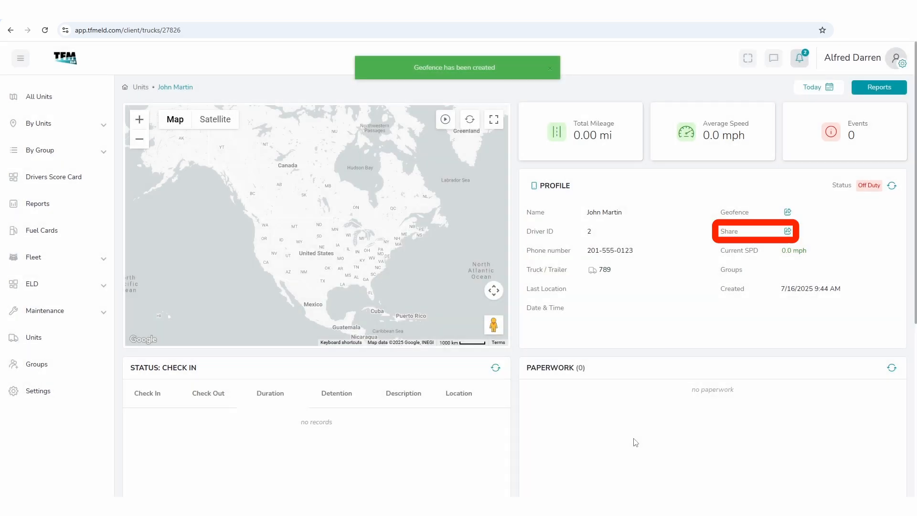
Share the unit with the contact's e-mail under the order number for 336 hours and save the sharing settings
left_click(789, 233)
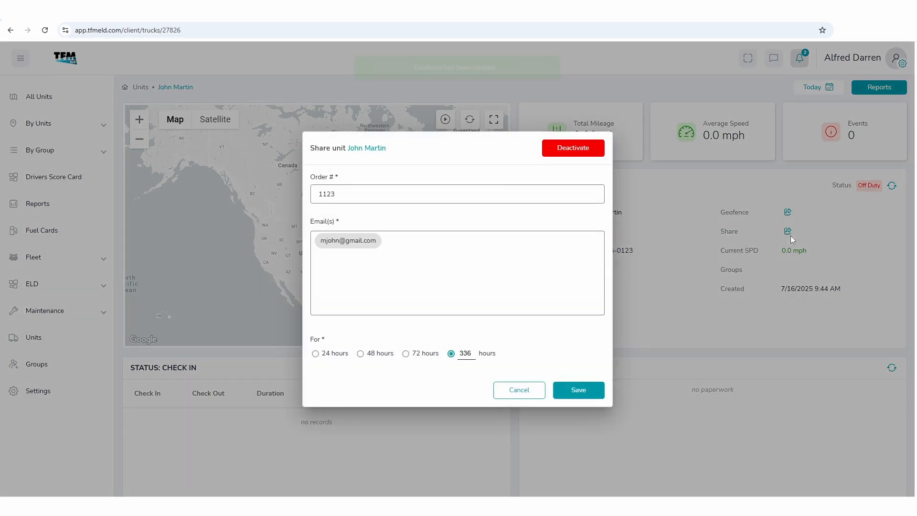
left_click(563, 291)
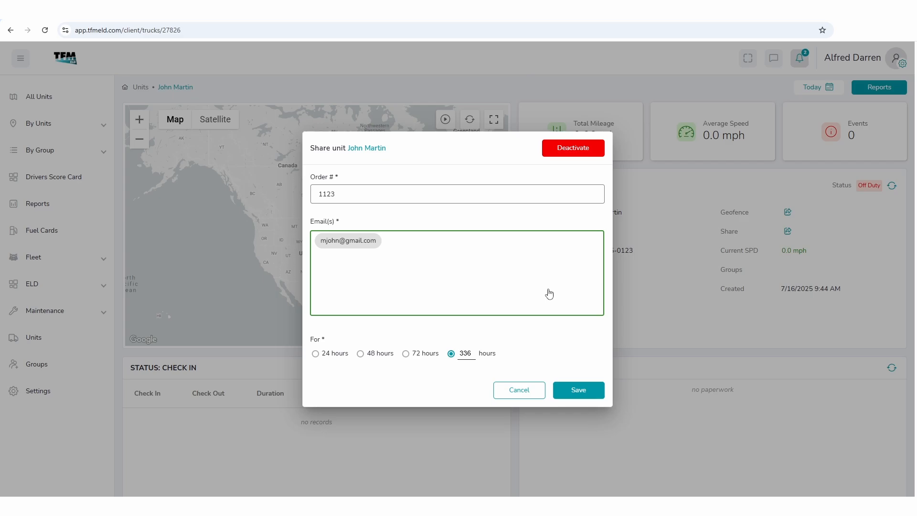
left_click(580, 391)
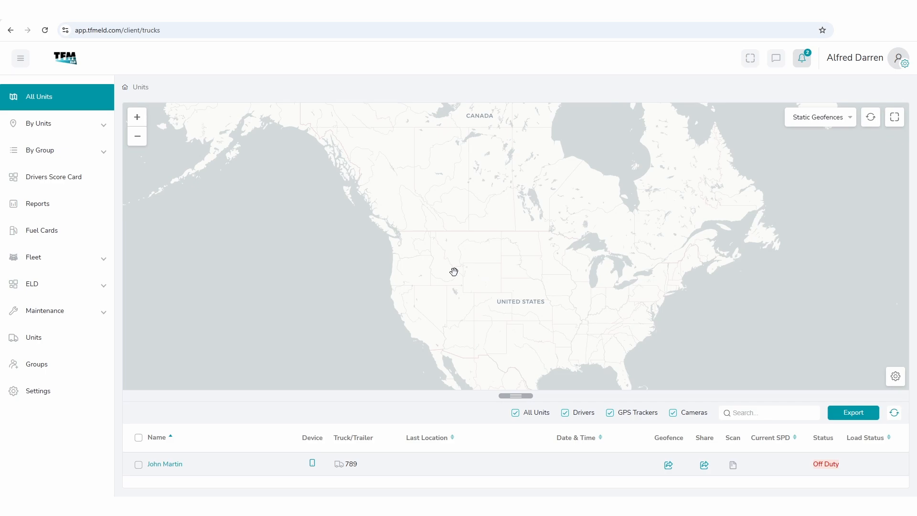
Review the vehicle 789 unit's map, check-ins, paperwork, events and trips for the last 30 days
left_click(86, 131)
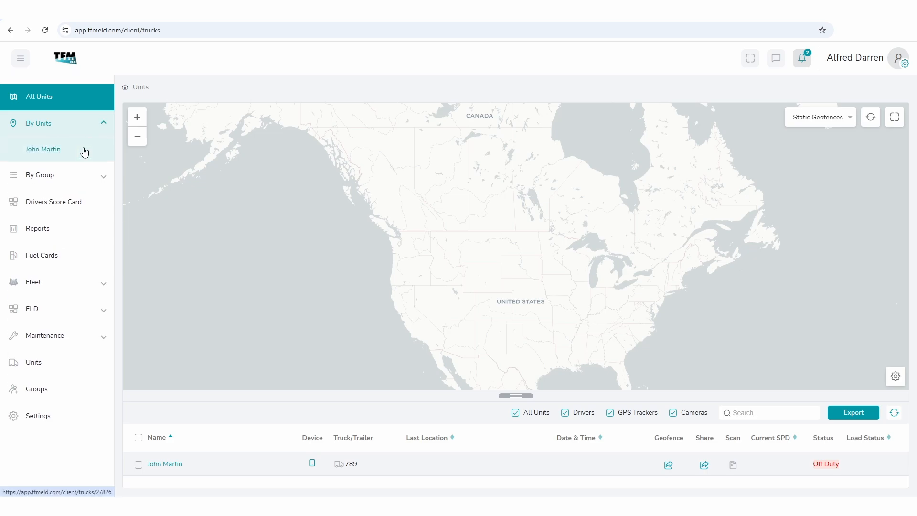
left_click(85, 152)
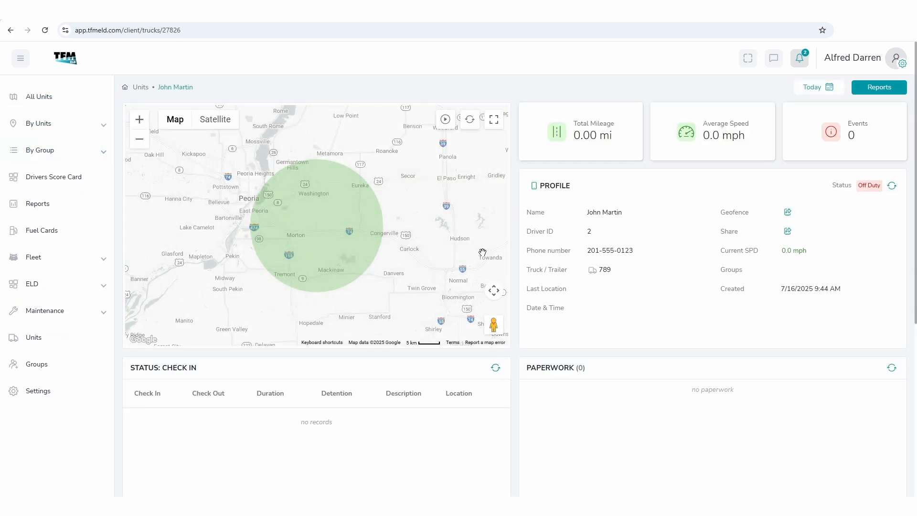
left_click(821, 89)
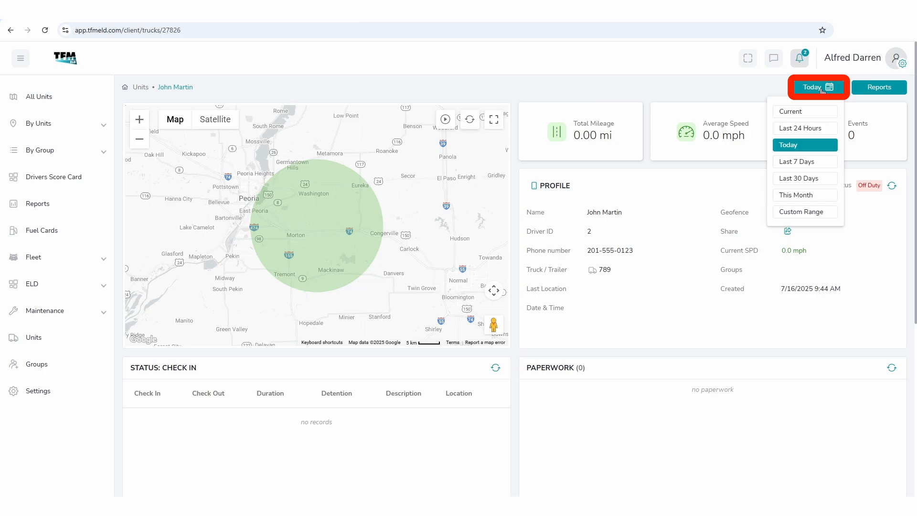
left_click(811, 179)
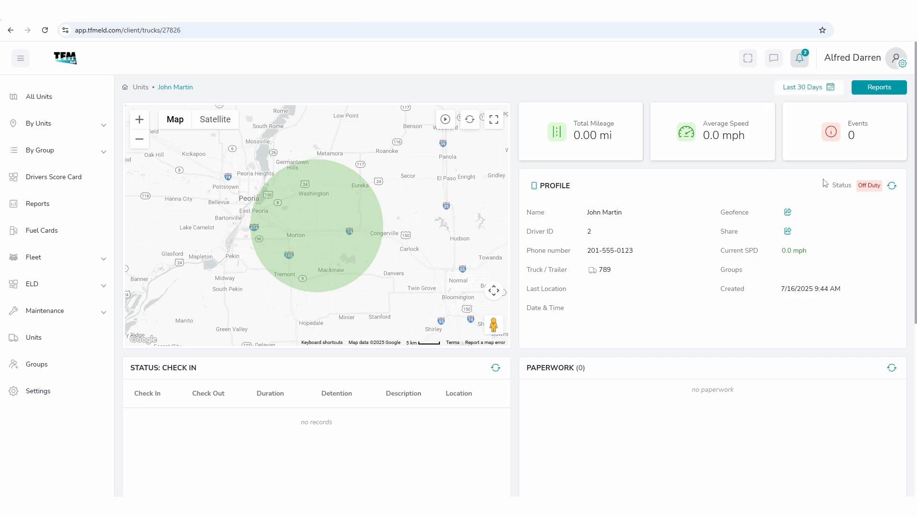
scroll(516, 254, "down", 6)
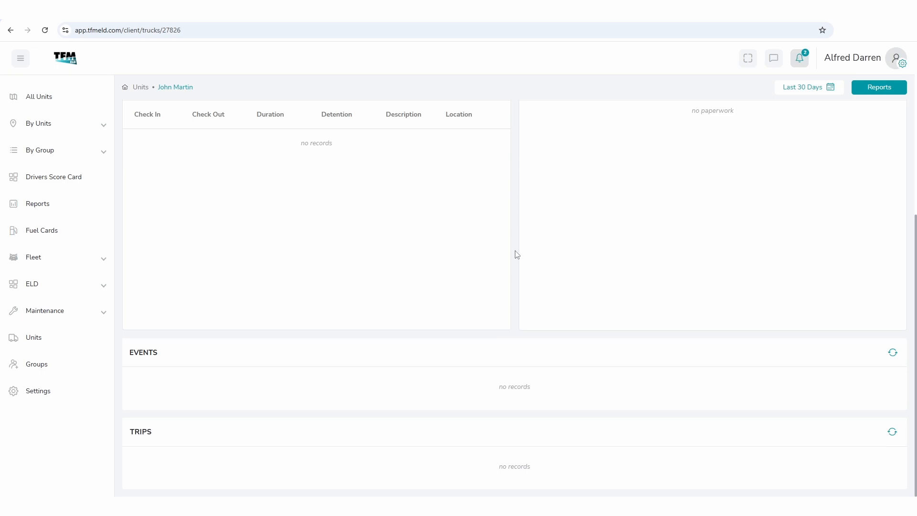
scroll(516, 254, "up", 6)
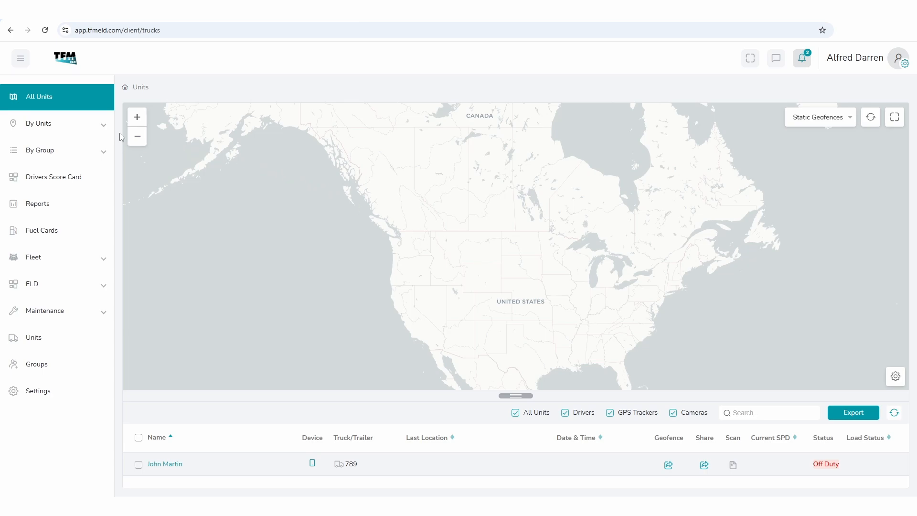
Open the vehicle 789 unit's page again and set its date range to This Month
left_click(101, 127)
left_click(91, 150)
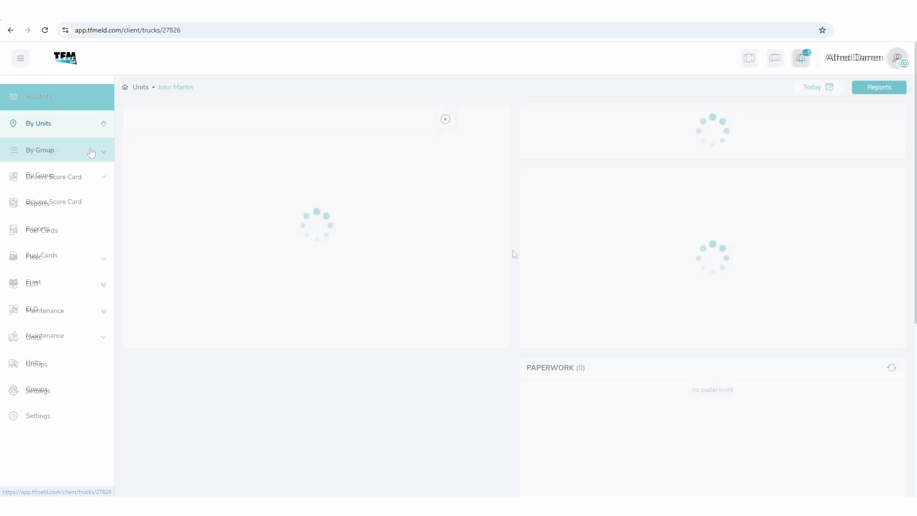
left_click(824, 87)
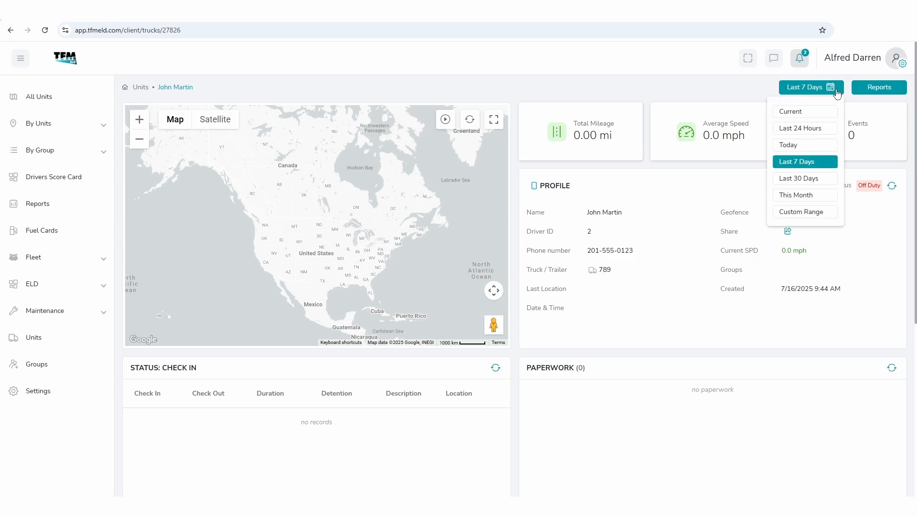
left_click(829, 195)
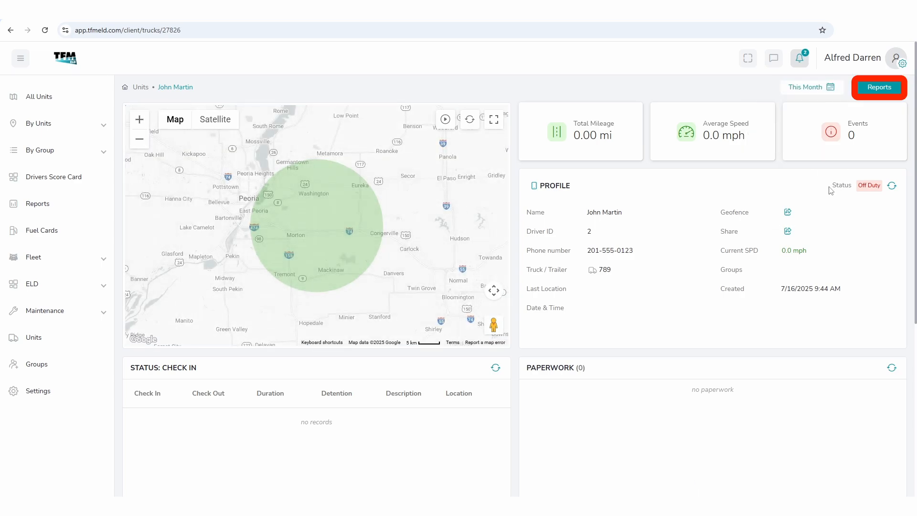
Generate a Driving Habits report for the vehicle 789 unit
left_click(896, 92)
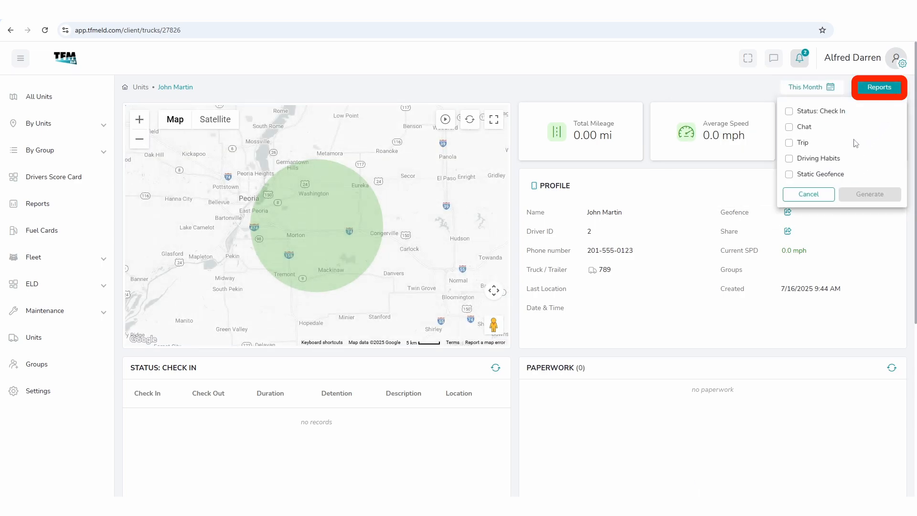
left_click(835, 162)
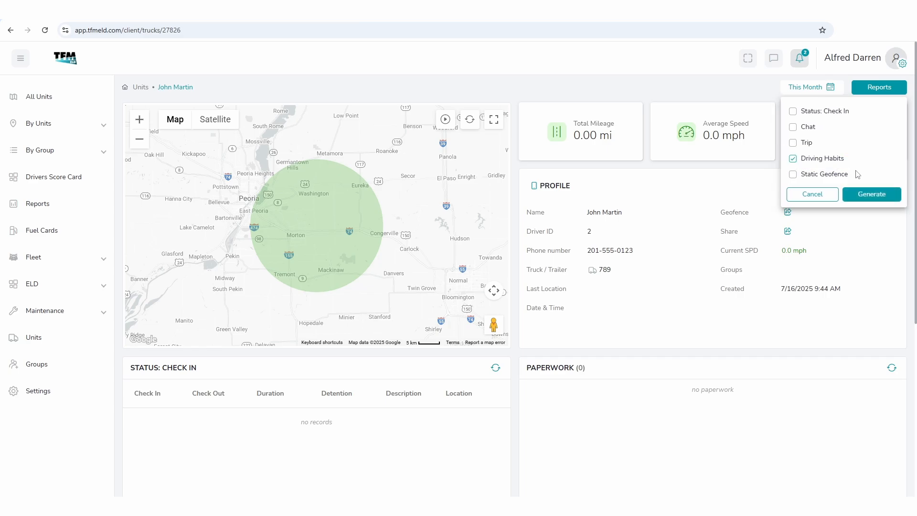
left_click(885, 197)
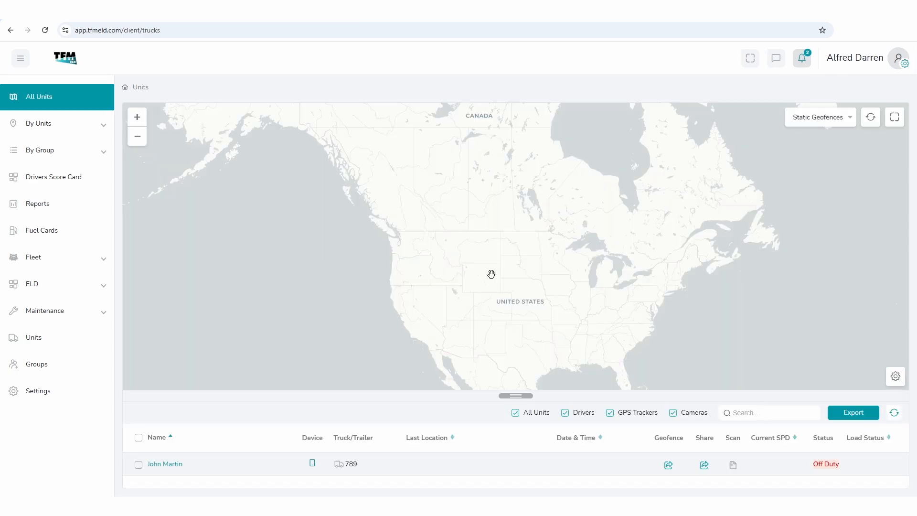
Start a new report in the reports section with date range 2025 - Q 2 and report type IFTA Mileage
left_click(87, 206)
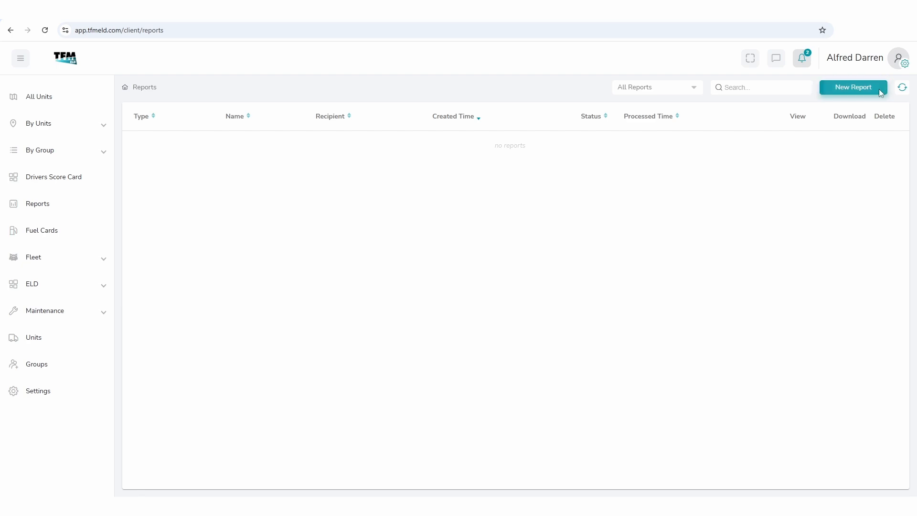
left_click(860, 89)
left_click(486, 252)
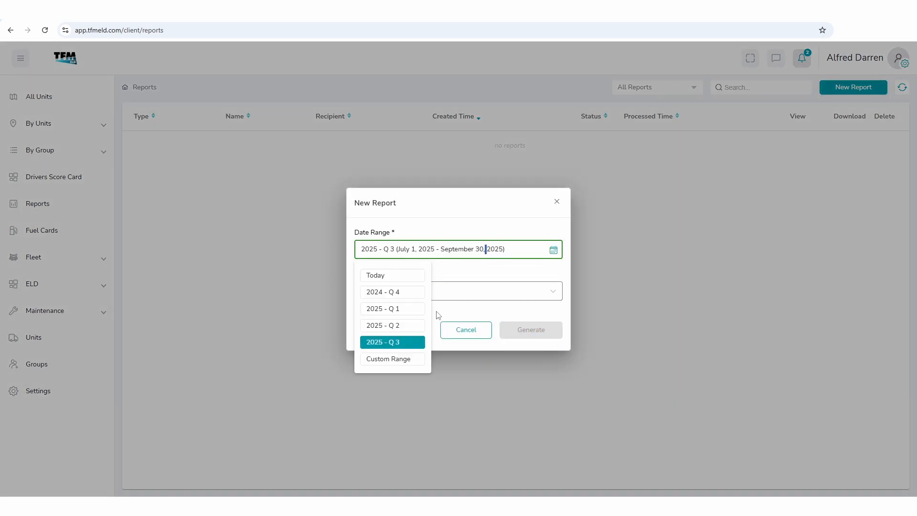
left_click(408, 325)
left_click(463, 294)
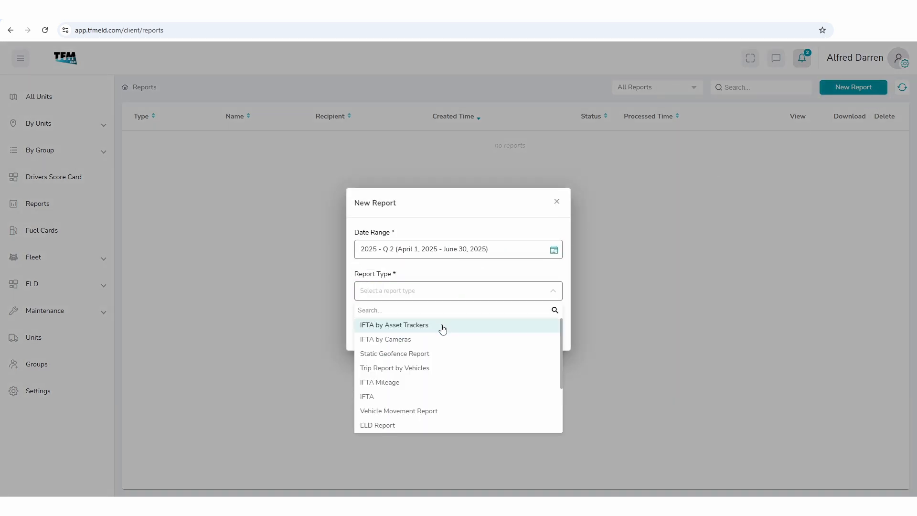
left_click(425, 384)
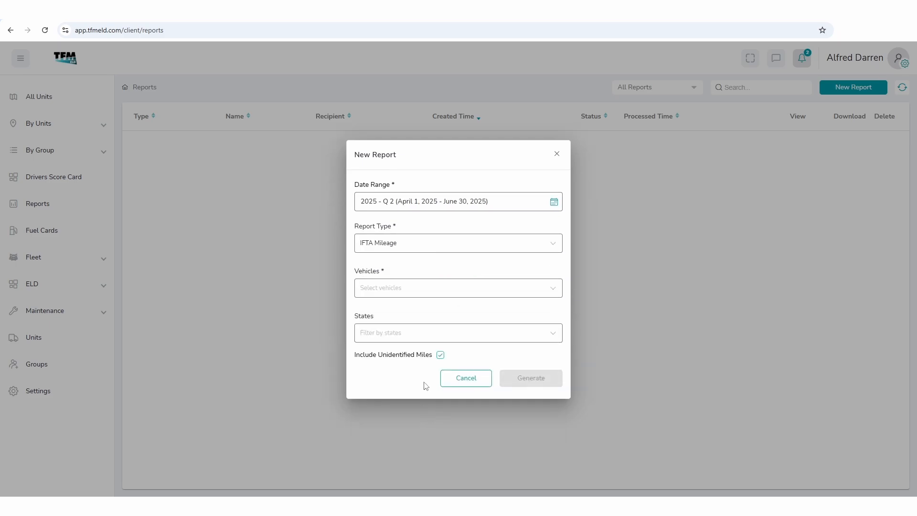
Generate the IFTA Mileage report for all vehicles and all states/provinces, and reload the reports page
left_click(440, 293)
left_click(423, 322)
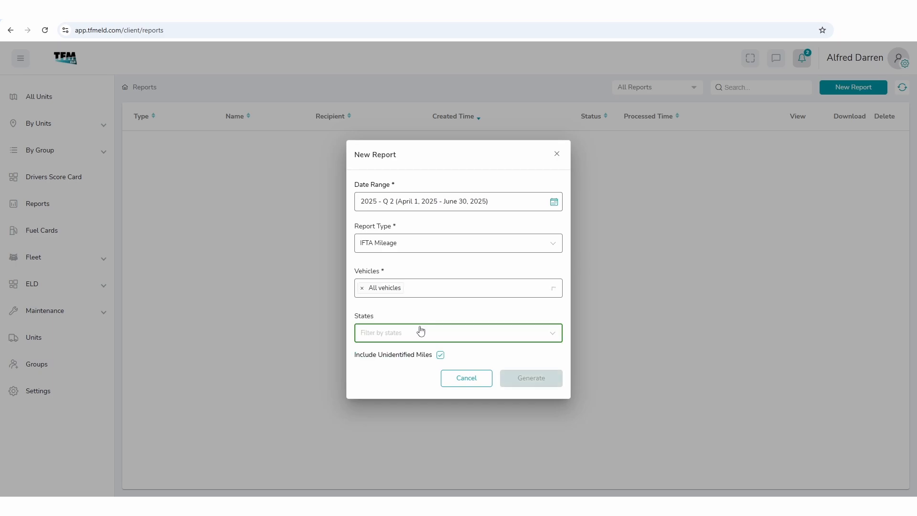
left_click(420, 330)
left_click(415, 368)
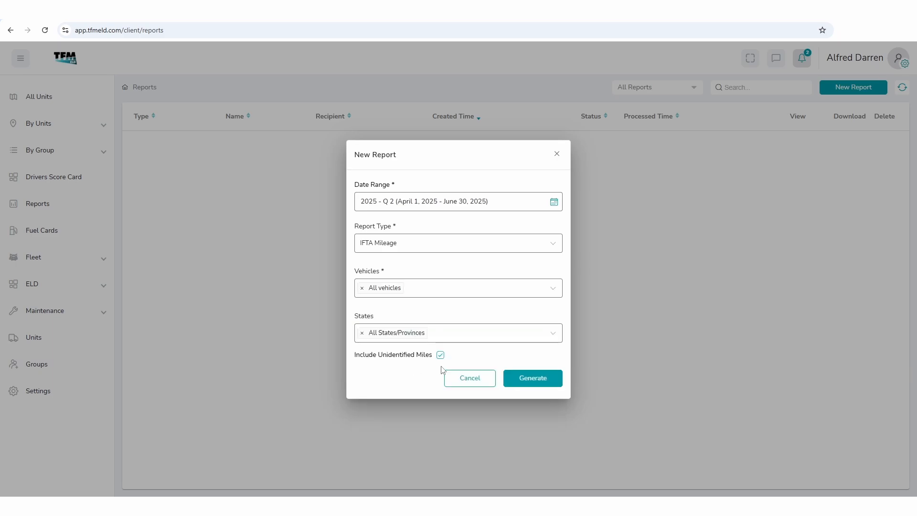
left_click(512, 383)
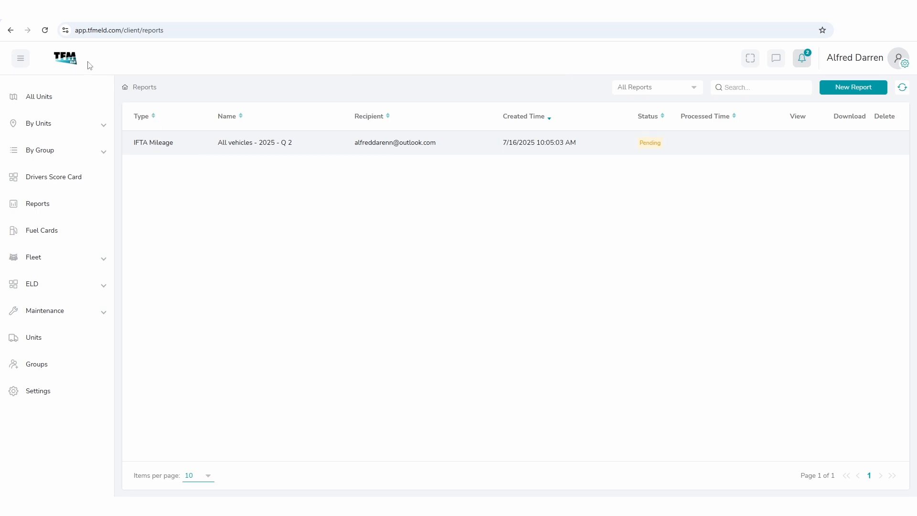
left_click(45, 31)
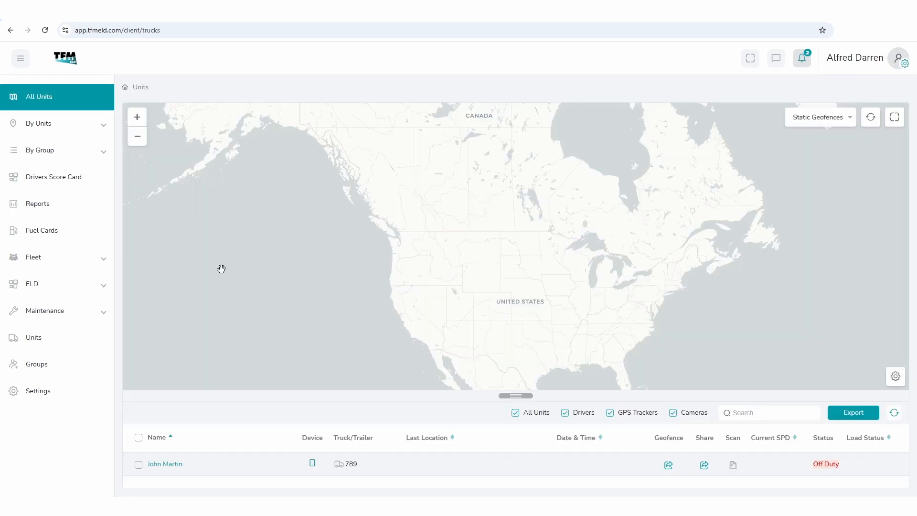
Open the fleet's driving events and check the vehicle and driver filters
left_click(98, 263)
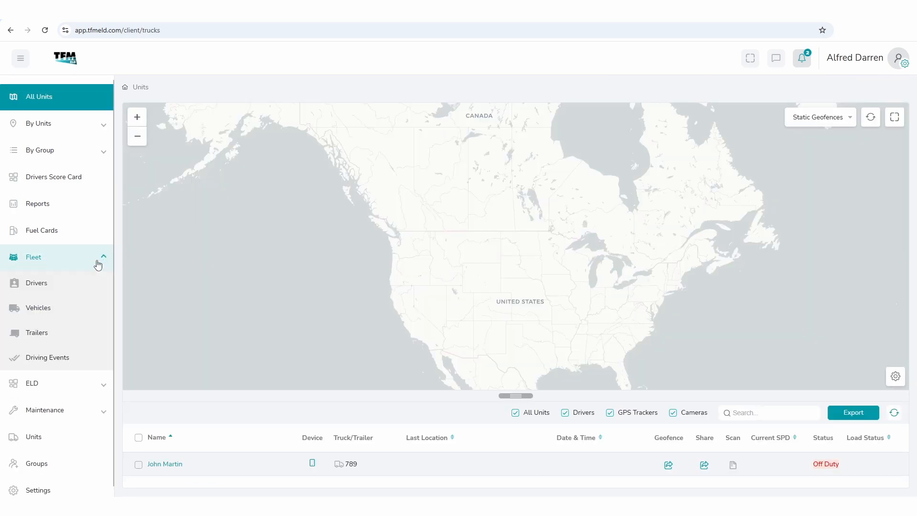
left_click(85, 360)
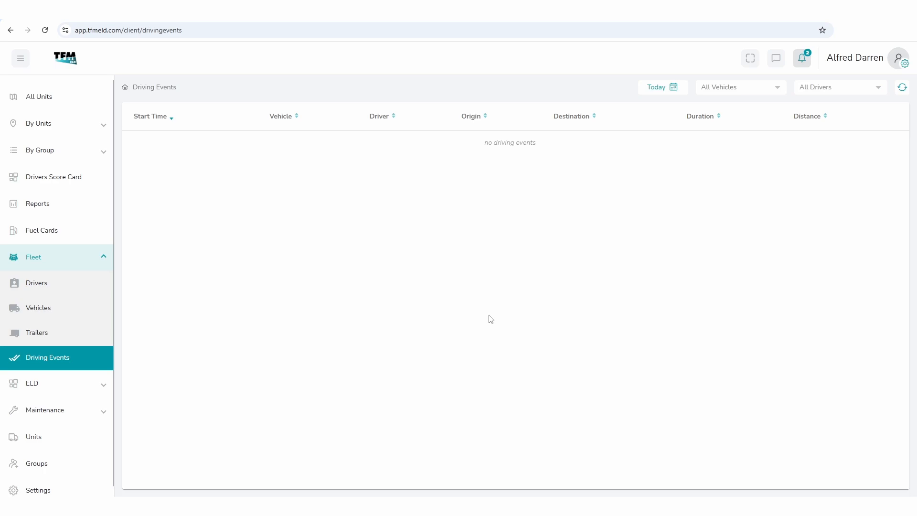
left_click(763, 92)
left_click(838, 92)
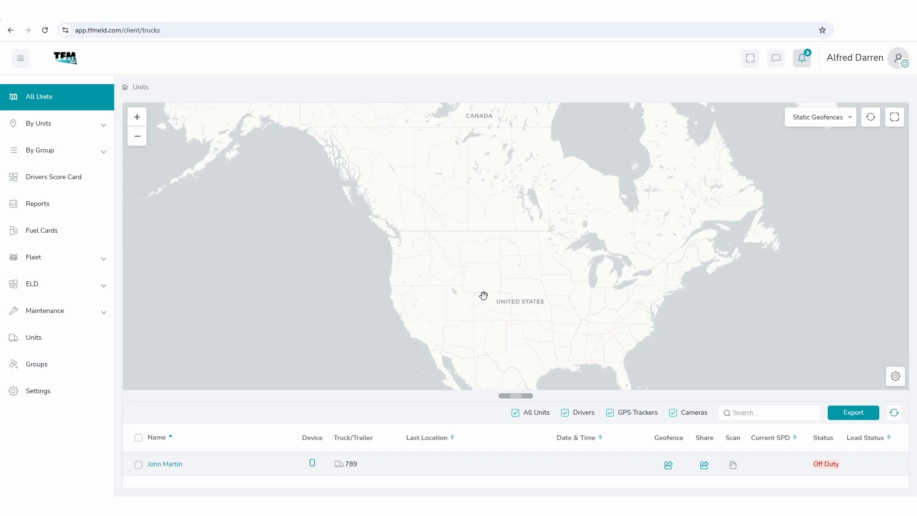
Open the Jul 16 ELD log of driver ID 2 and review its log events, profile form, signature and DVIRs
left_click(91, 295)
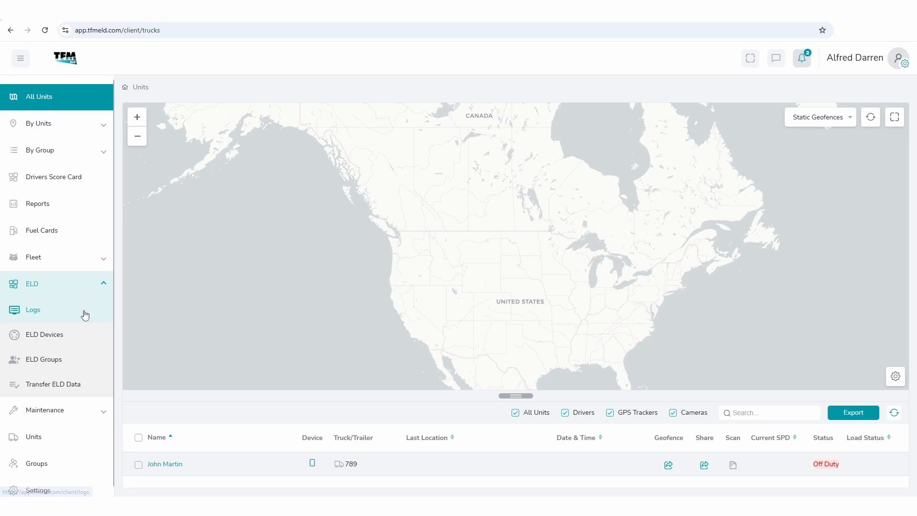
left_click(85, 315)
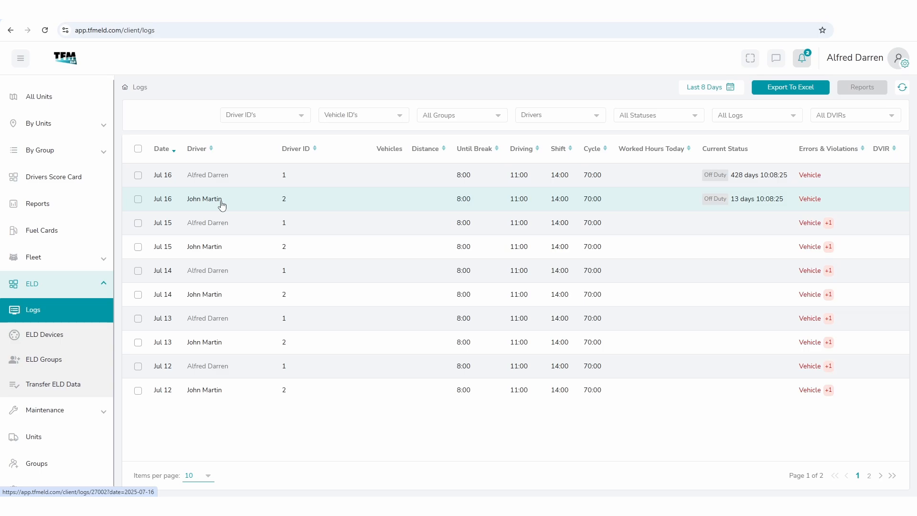
left_click(222, 199)
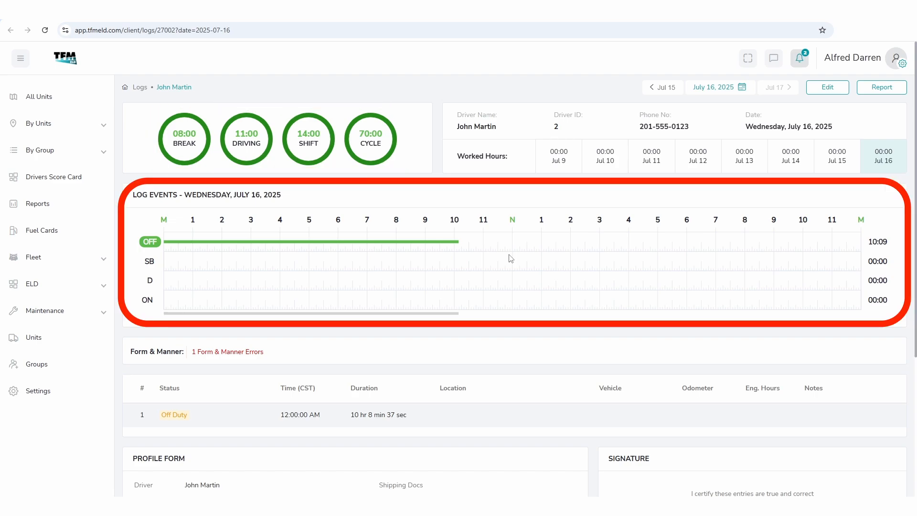
scroll(510, 259, "down", 4)
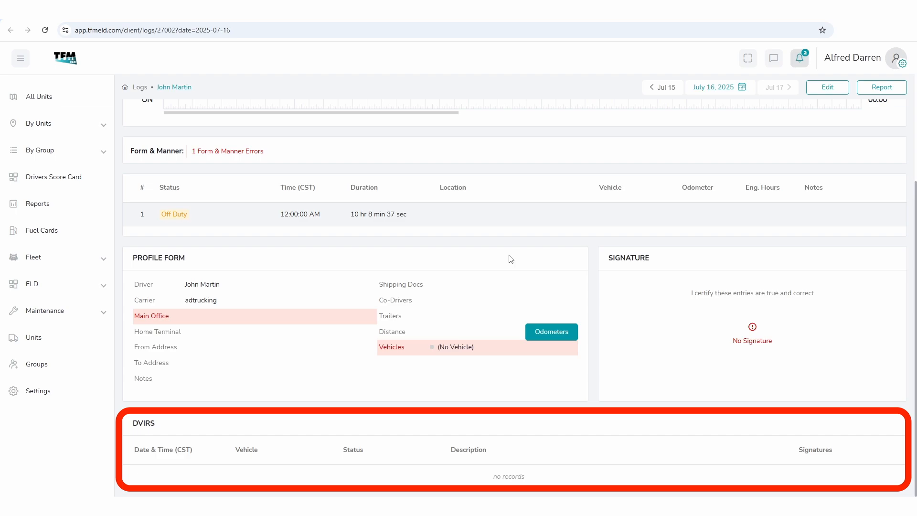
scroll(527, 423, "up", 4)
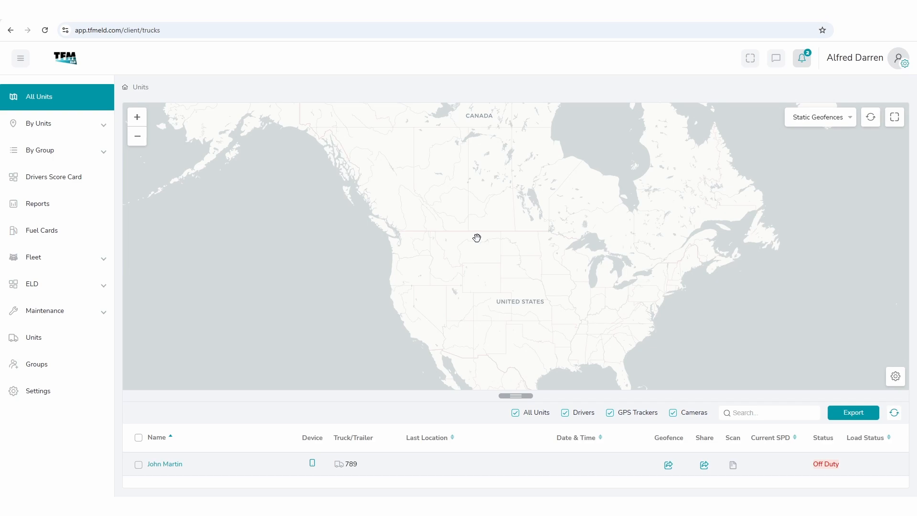
Open a new FMCSA report form for transferring ELD data
left_click(99, 294)
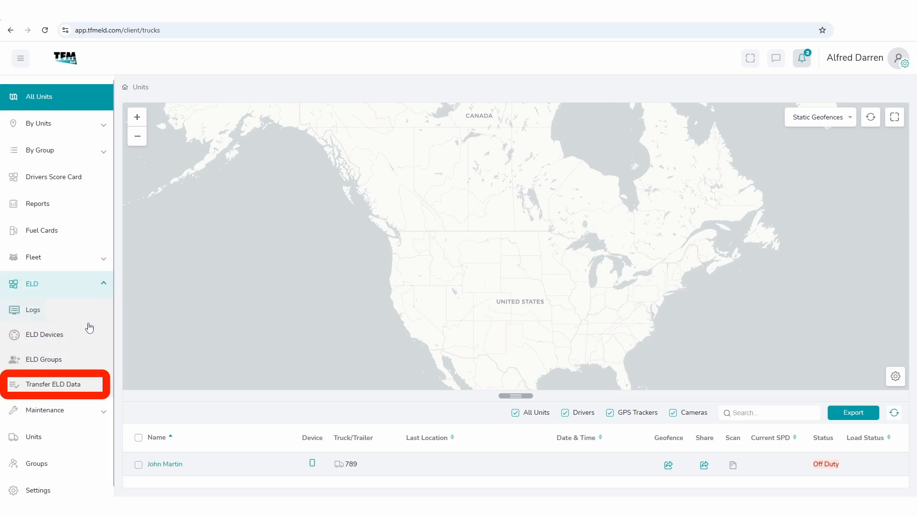
left_click(90, 386)
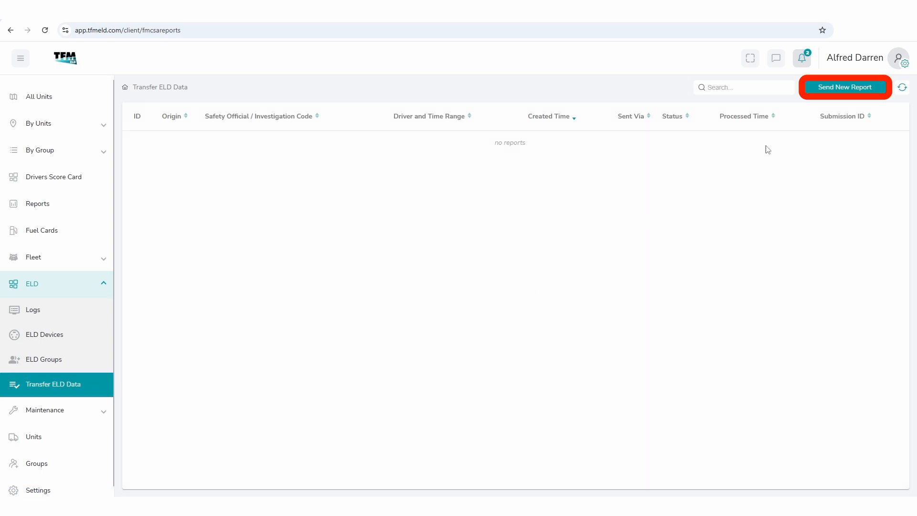
left_click(876, 92)
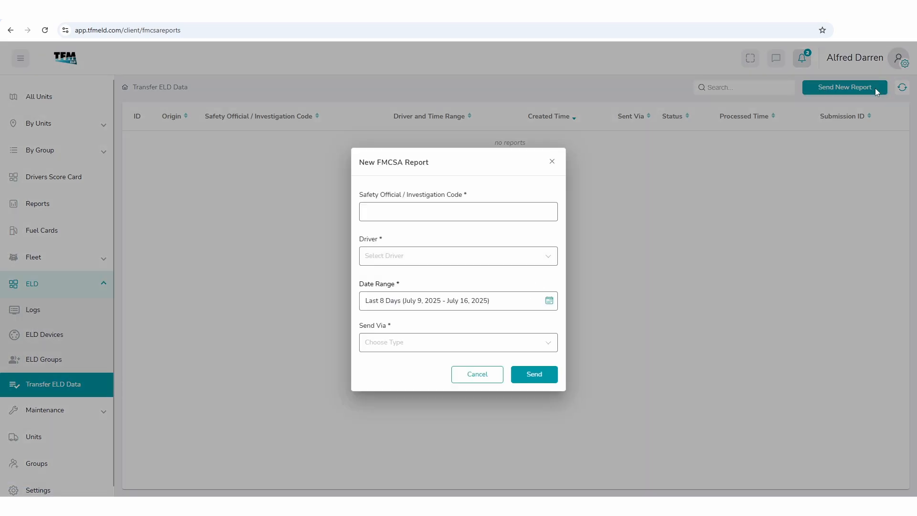